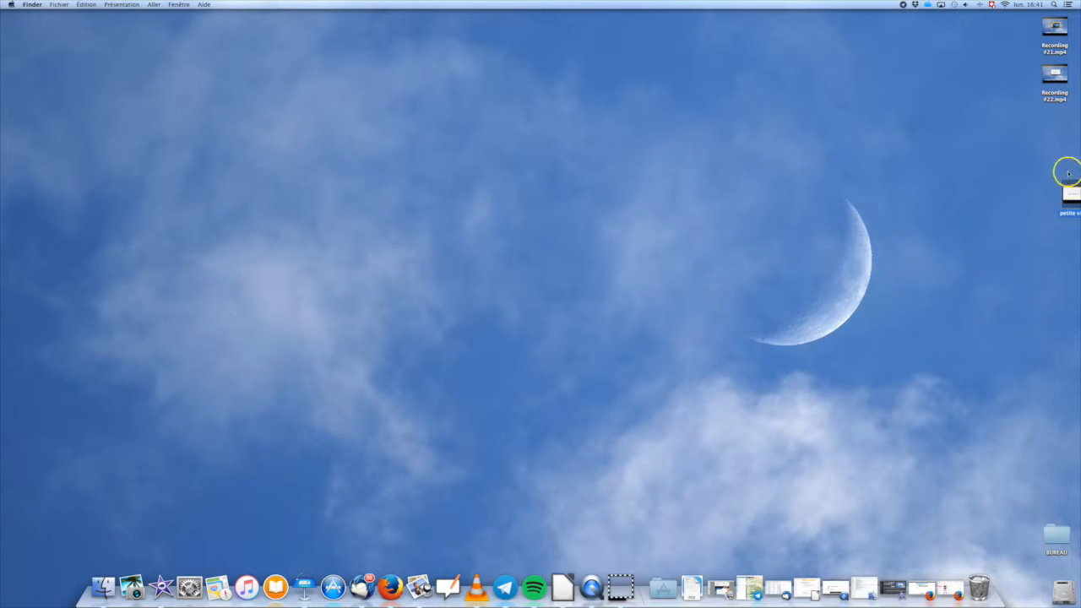
# Step: Move the "petite video" file on the desktop to just below Recording #22.mp4
pyautogui.moveTo(1074, 203); pyautogui.dragTo(1063, 144)
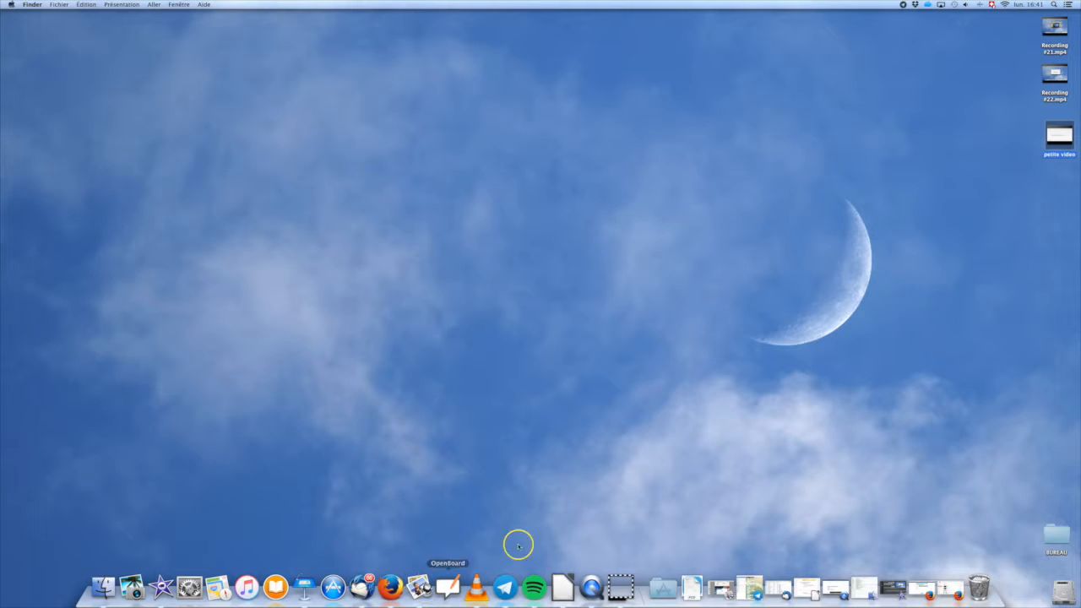
# Step: Switch to the YouTube video manager, open the video "Créer un screencast sur Openboard" and pause its playback
pyautogui.click(955, 587)
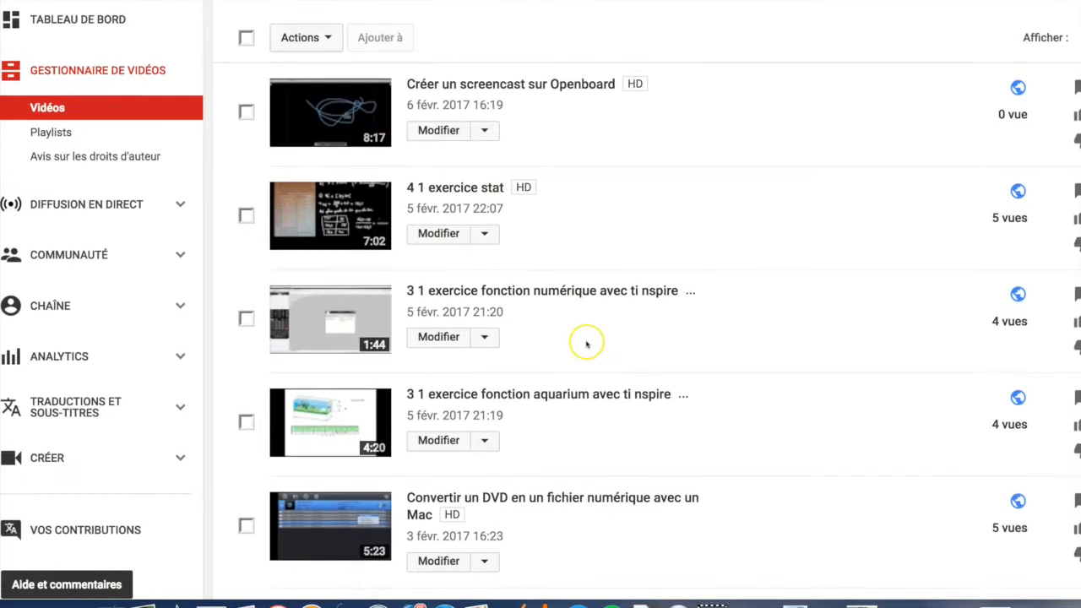
pyautogui.scroll(-4, 583, 344)
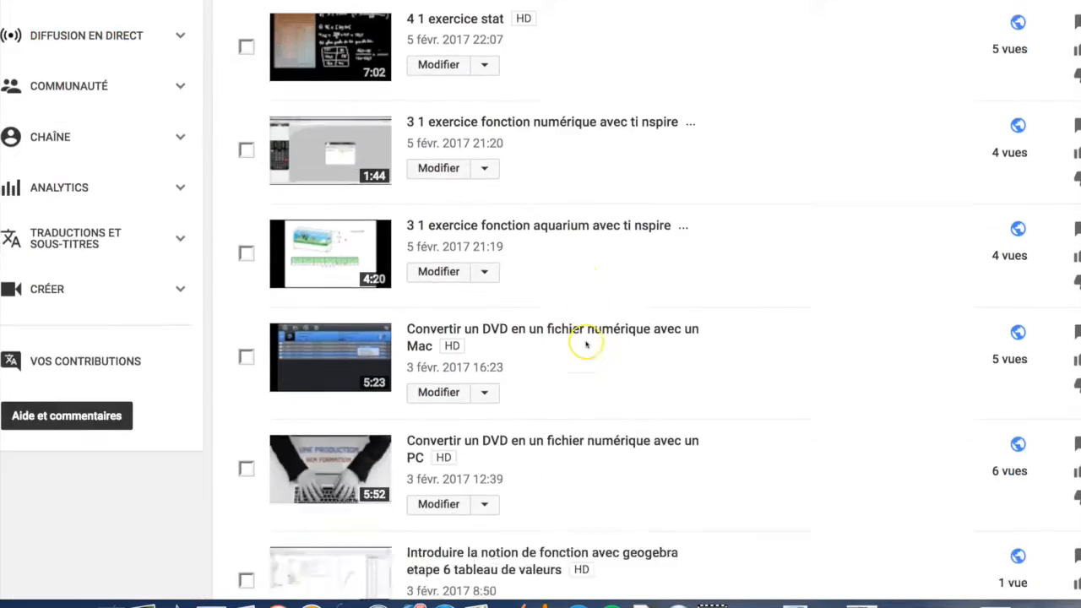
pyautogui.scroll(7, 583, 344)
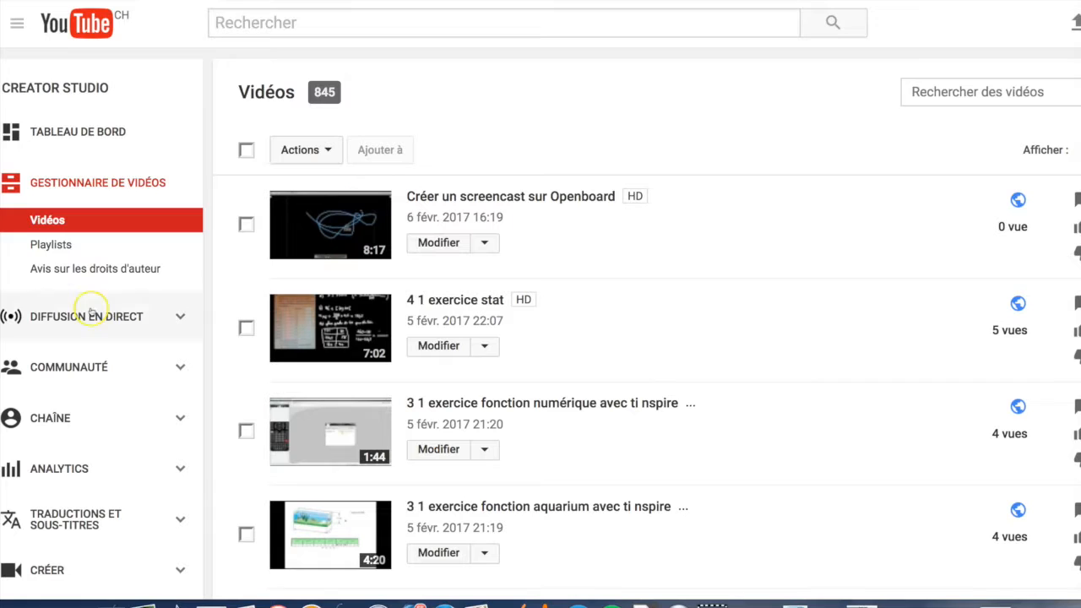
pyautogui.click(437, 198)
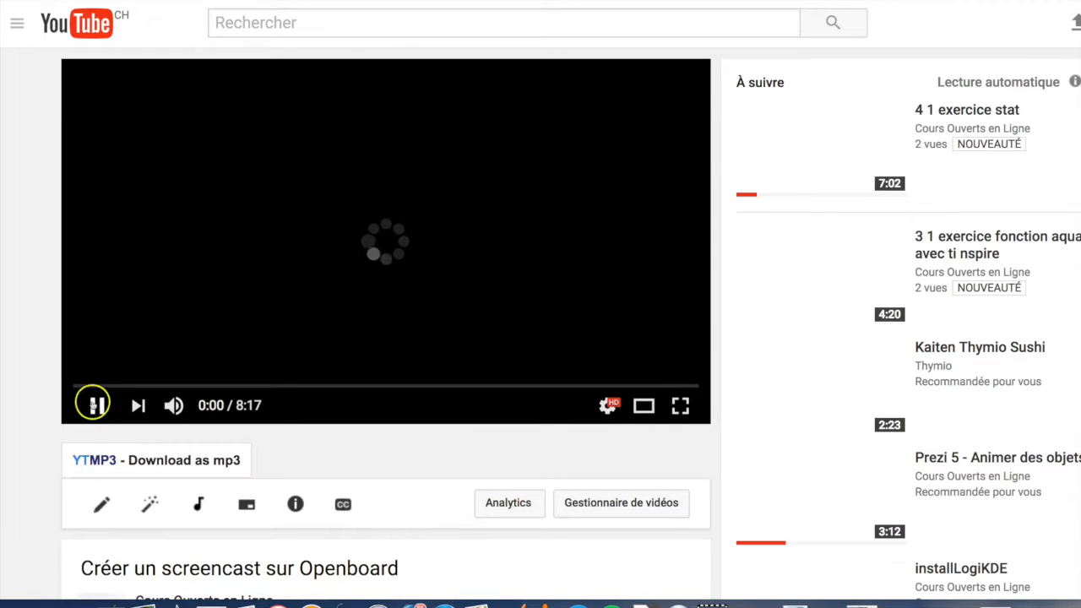
pyautogui.click(97, 405)
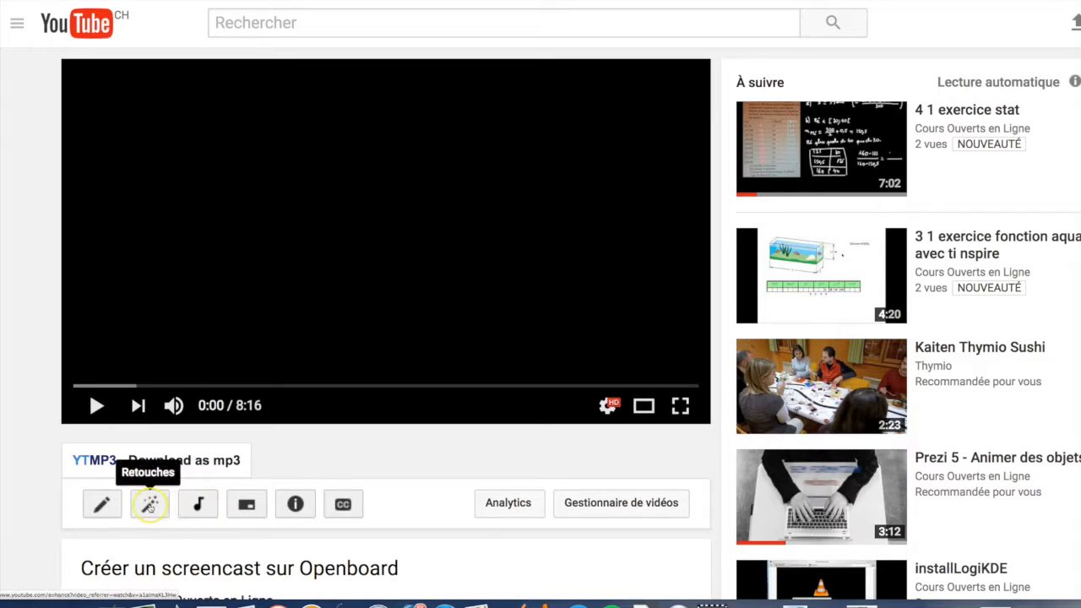
# Step: Open the enhancements (Retouches) editor for the video and pause its preview
pyautogui.click(149, 505)
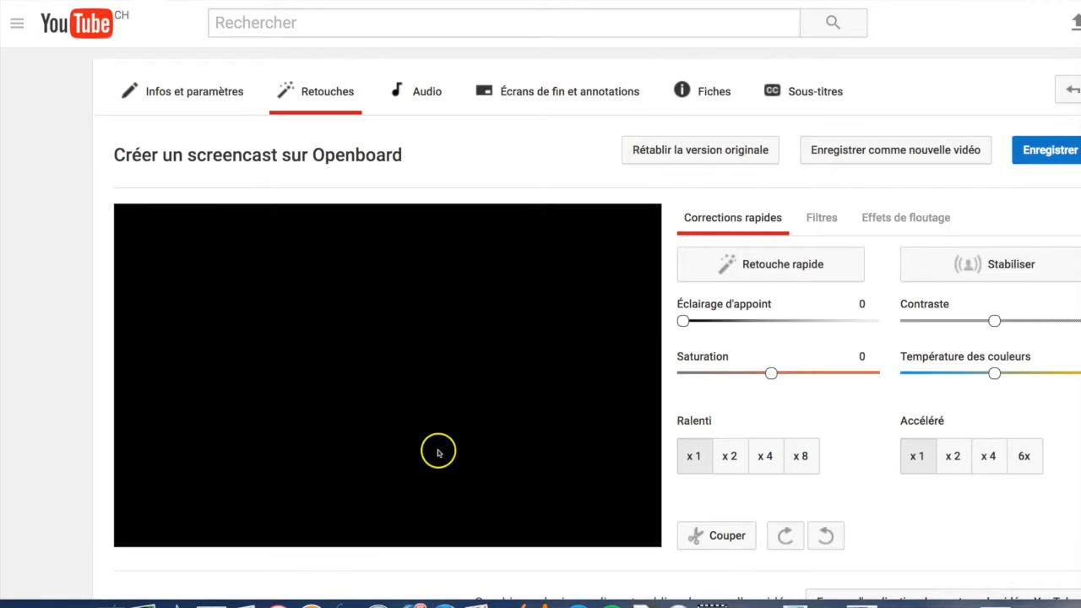
pyautogui.scroll(-1, 766, 412)
pyautogui.scroll(-3, 764, 410)
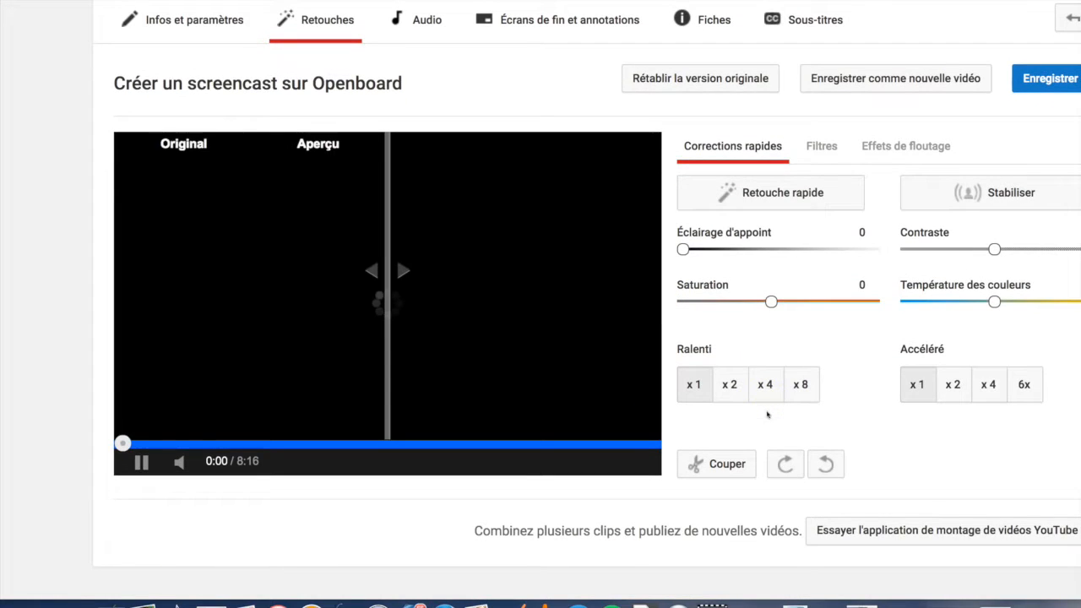
pyautogui.scroll(1, 757, 399)
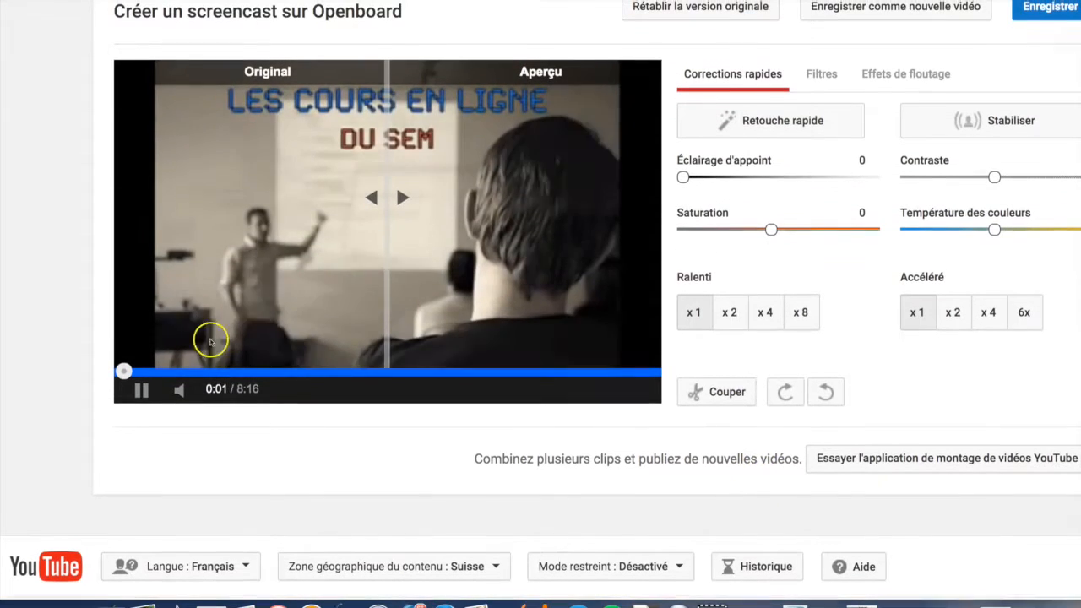
pyautogui.click(142, 393)
# Step: Return the enhancement preview to about 0:01
pyautogui.scroll(1, 675, 339)
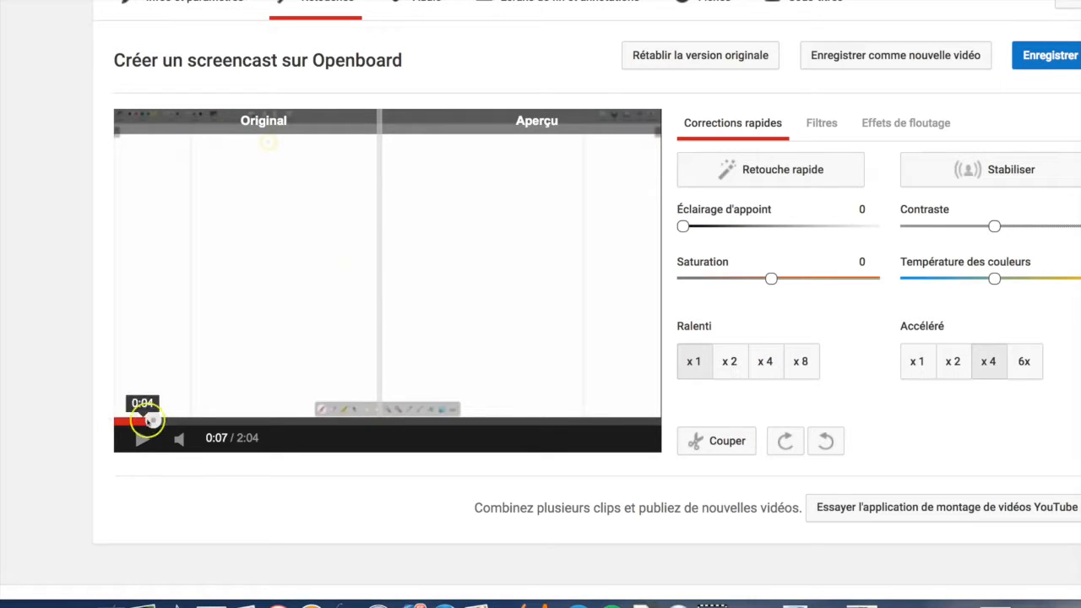
pyautogui.click(130, 421)
pyautogui.click(128, 421)
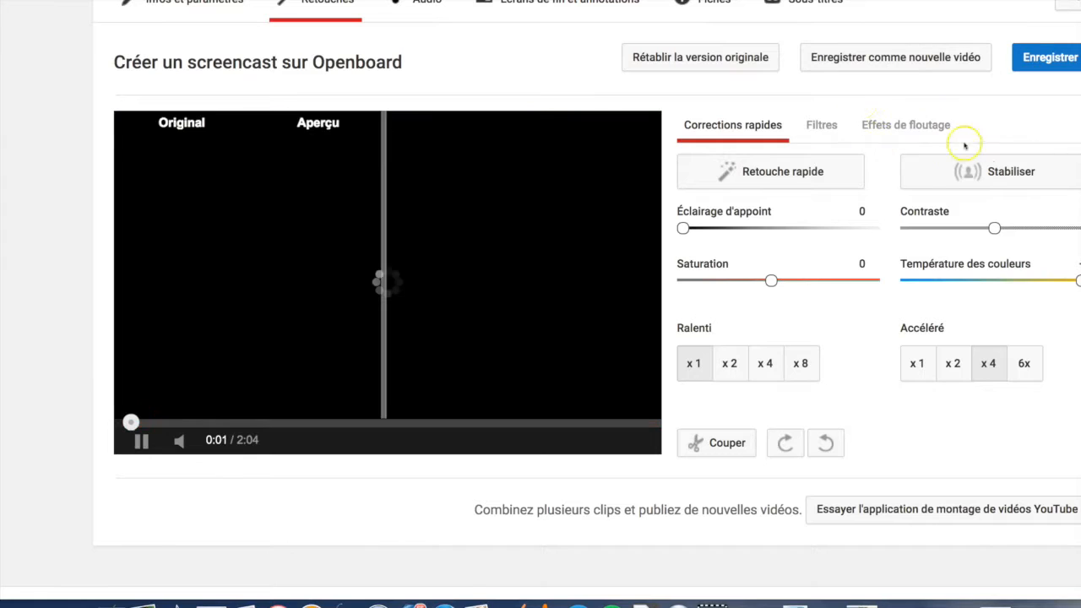
# Step: Show the blurring effects, pause the preview and widen the edited side of the Original/Aperçu comparison
pyautogui.click(909, 126)
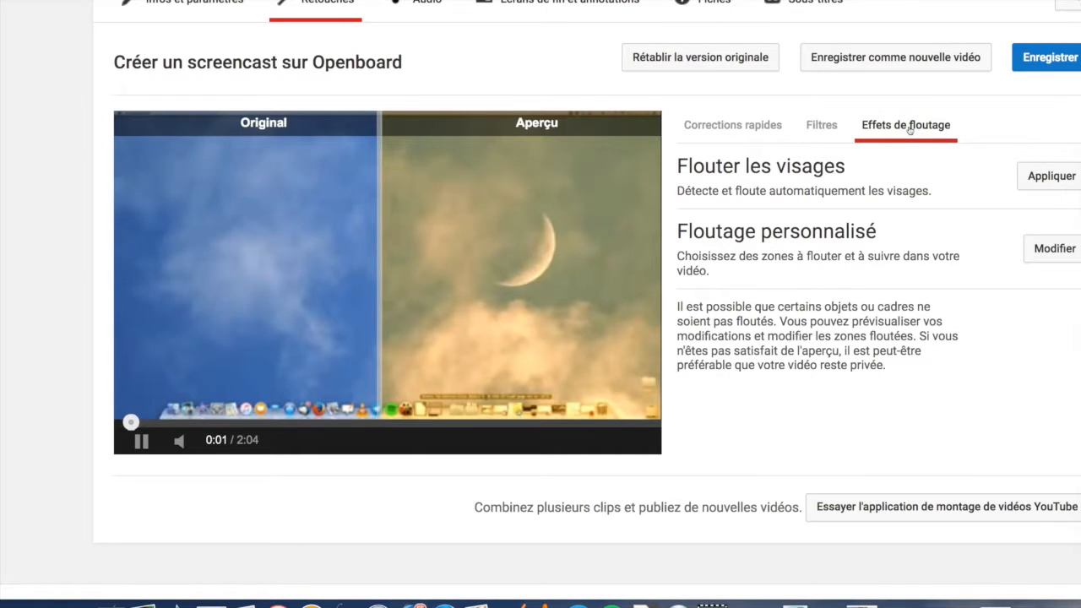
pyautogui.click(142, 441)
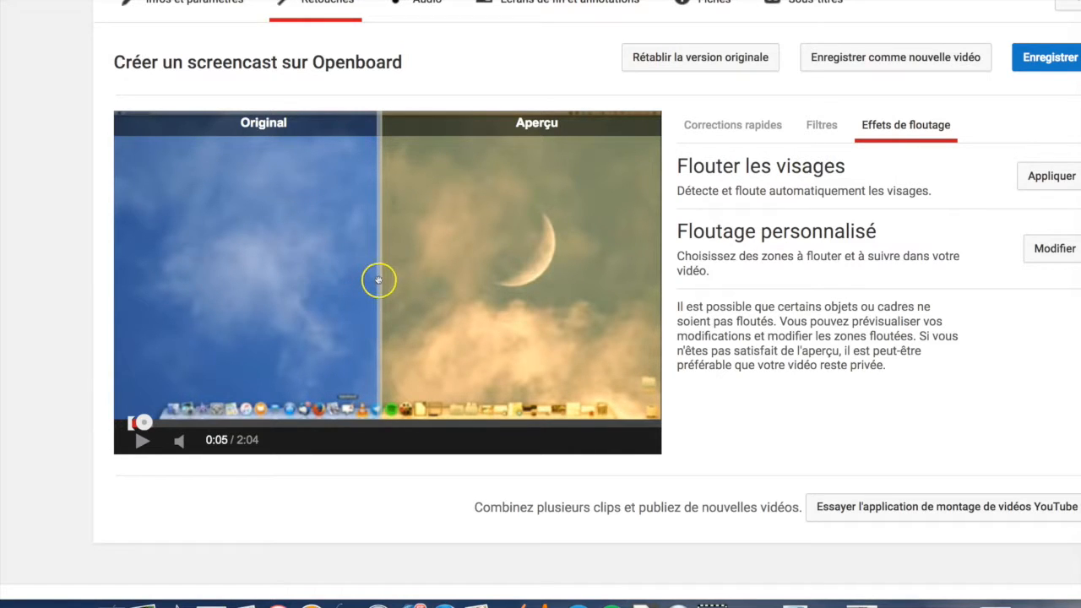
pyautogui.moveTo(394, 256); pyautogui.dragTo(224, 250)
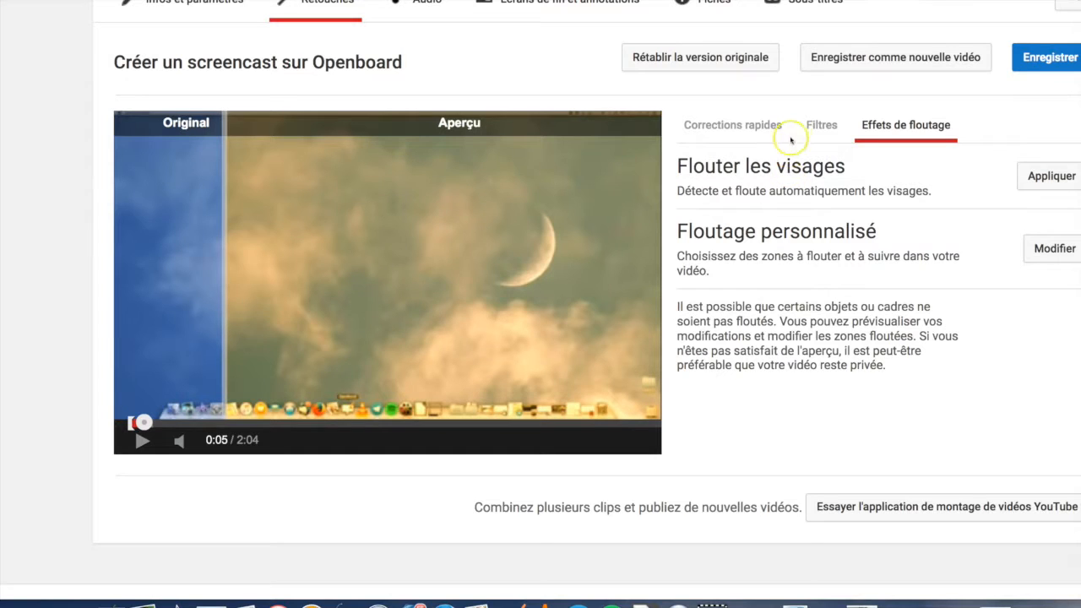
# Step: Browse the available filters, then review the quick corrections and the other options on the enhancements page
pyautogui.click(816, 127)
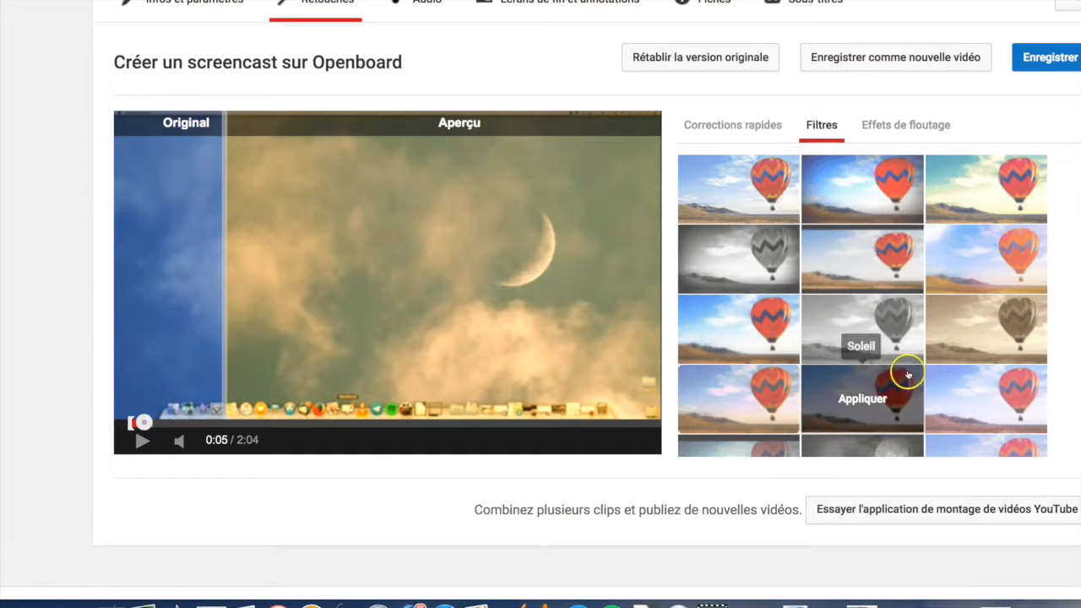
pyautogui.scroll(-3, 896, 373)
pyautogui.click(714, 126)
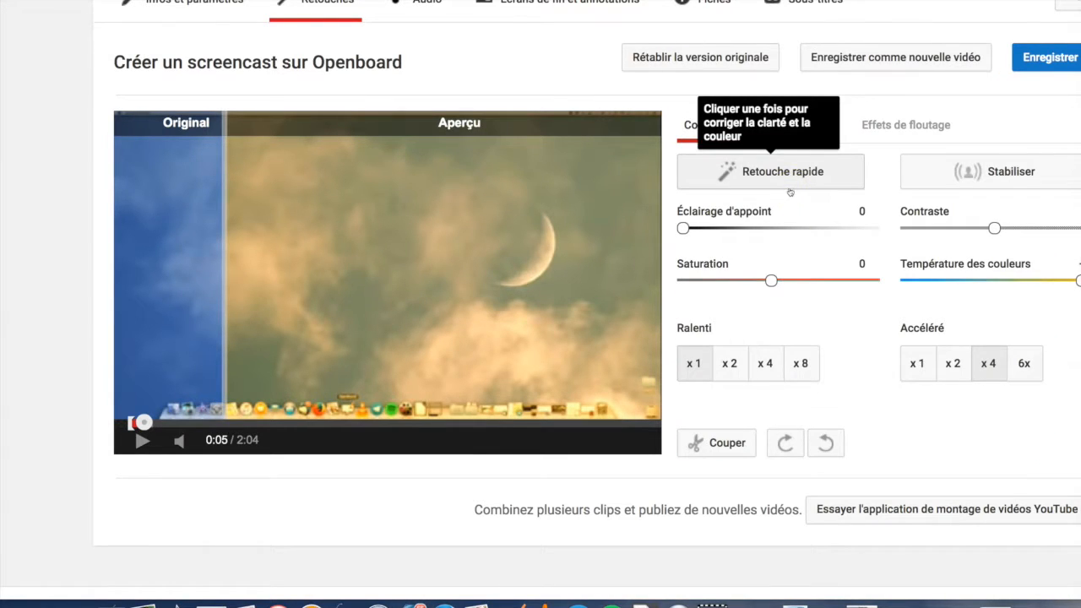
pyautogui.scroll(2, 790, 193)
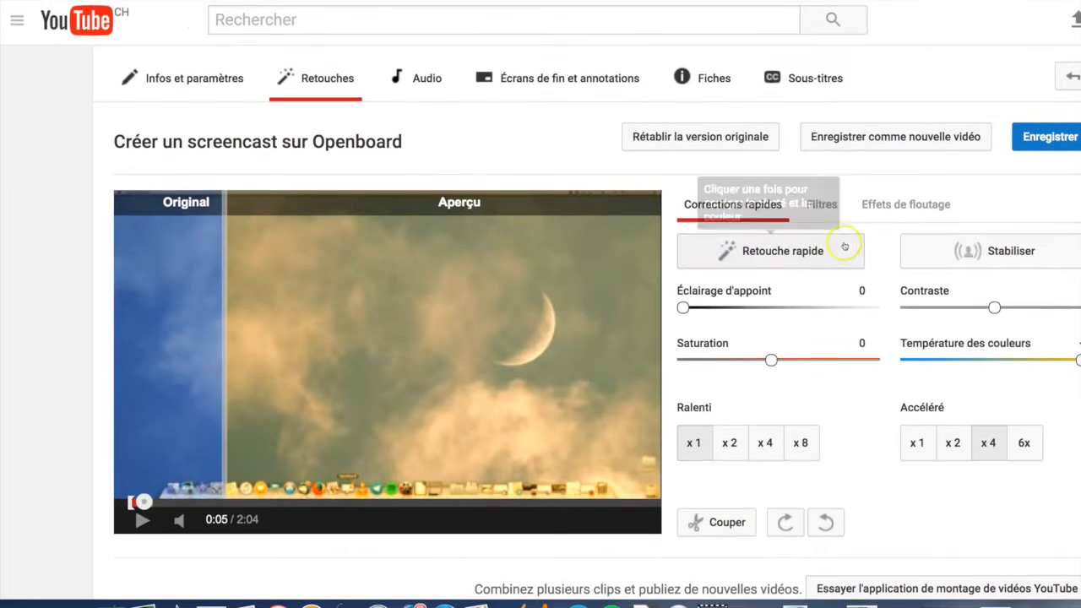
pyautogui.scroll(-3, 896, 306)
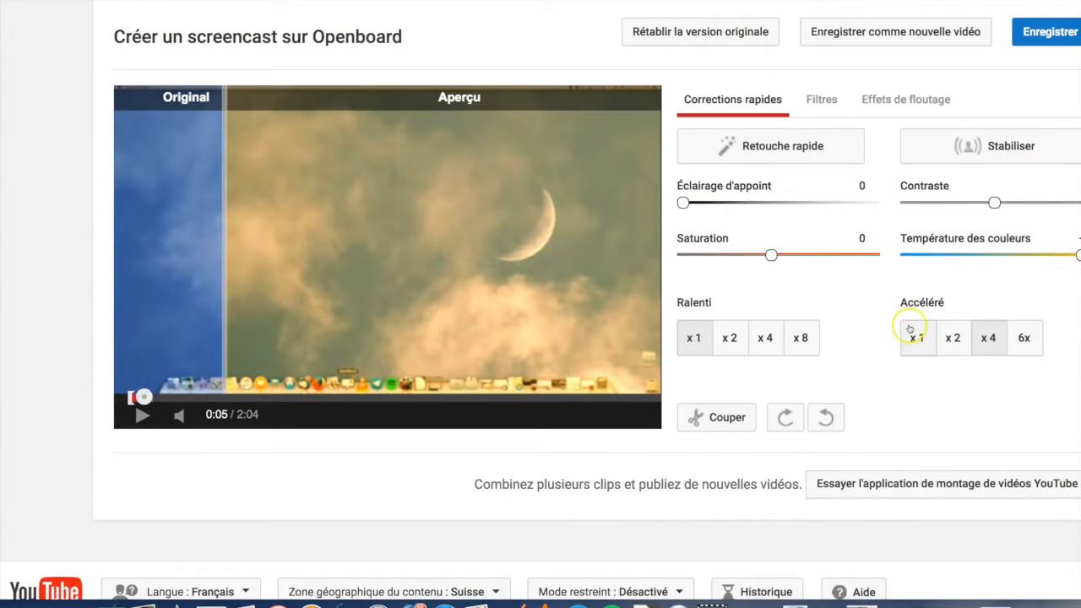
pyautogui.scroll(-1, 908, 332)
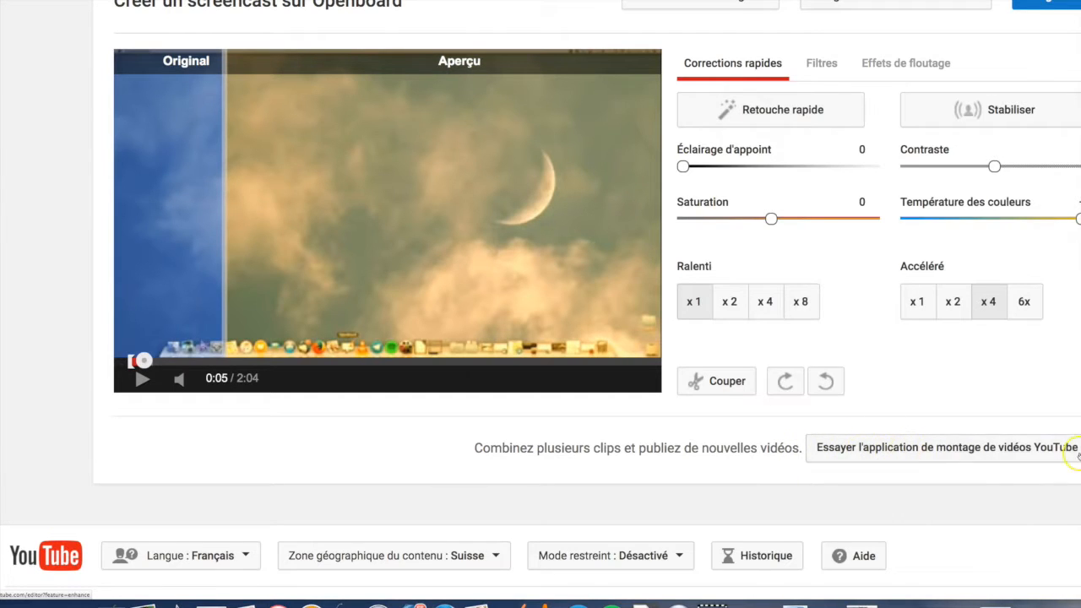
# Step: Open the YouTube video editing application, leaving the enhancements page without saving, and look over its layout
pyautogui.click(973, 448)
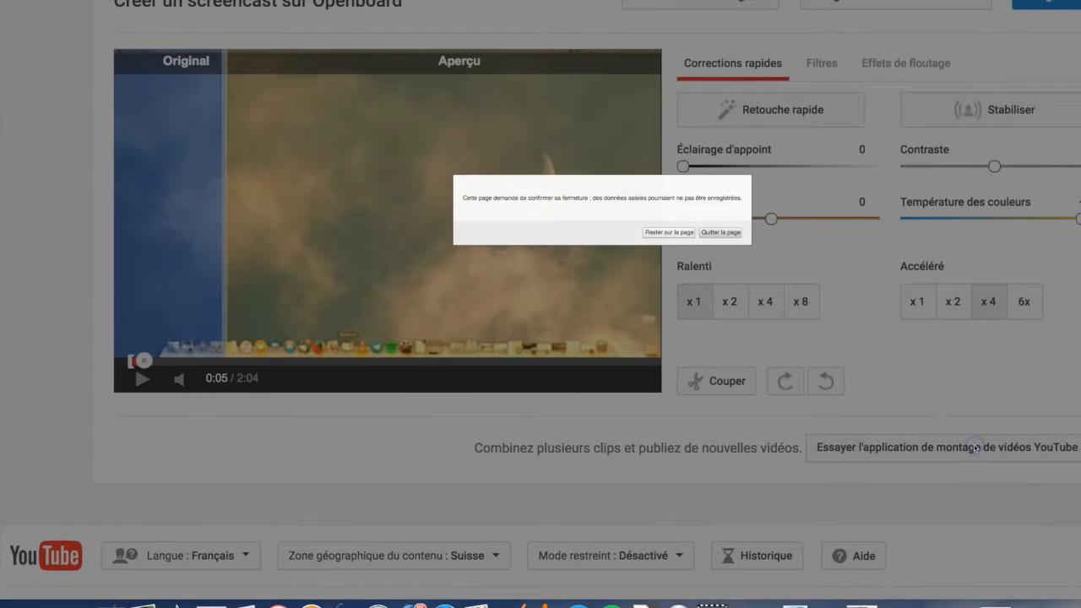
pyautogui.click(716, 233)
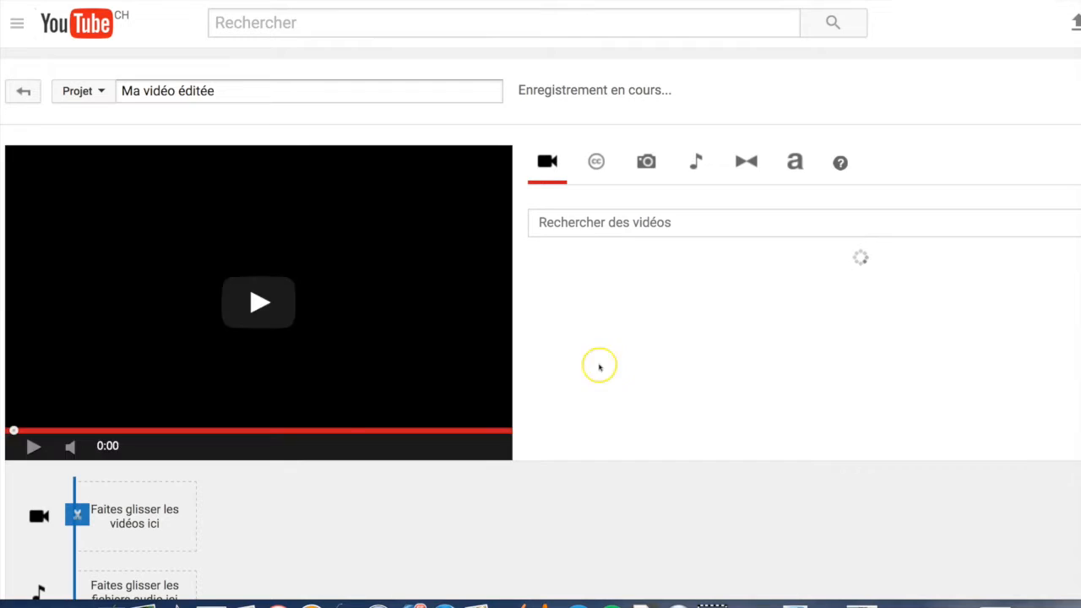
pyautogui.scroll(-2, 325, 403)
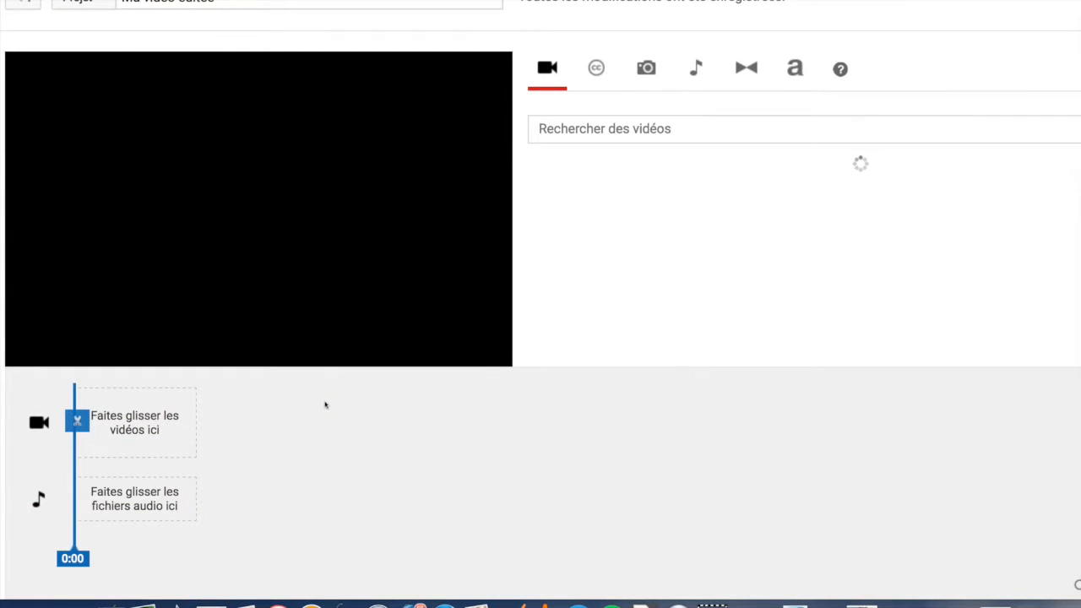
pyautogui.scroll(-2, 324, 405)
pyautogui.scroll(-2, 325, 404)
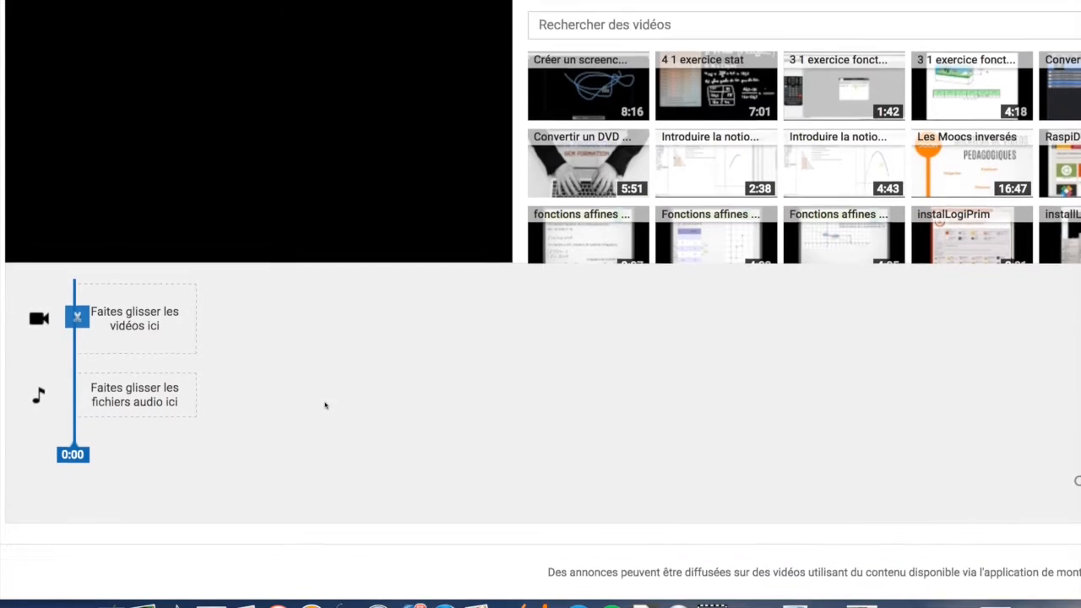
pyautogui.scroll(5, 325, 404)
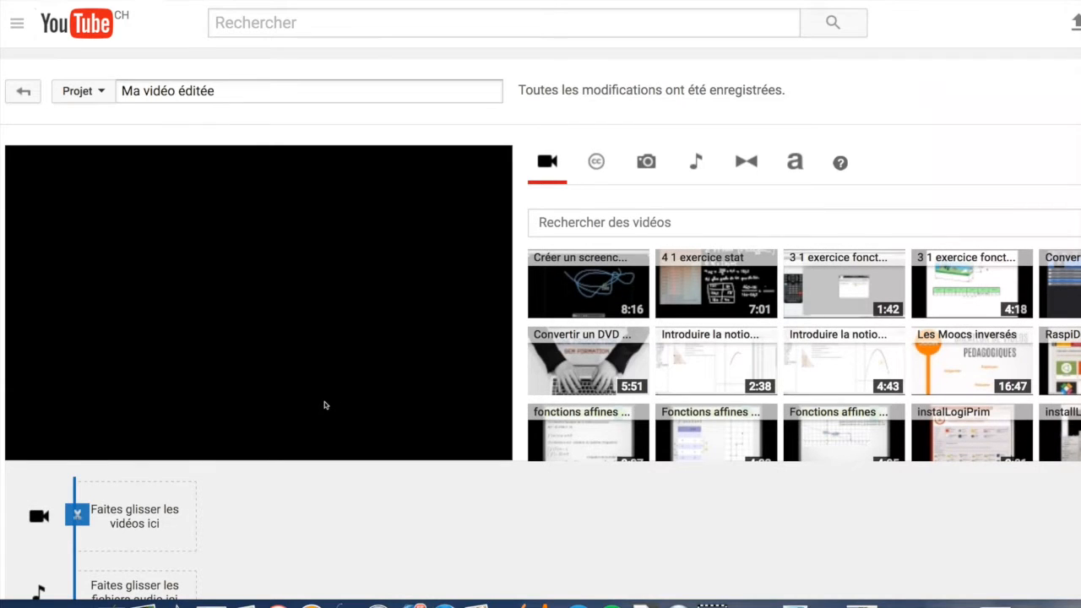
pyautogui.scroll(-1, 356, 386)
pyautogui.scroll(1, 281, 407)
# Step: Add the "4 1 exercice stat" video to the project timeline's video track
pyautogui.moveTo(705, 284)
pyautogui.scroll(-2, 326, 403)
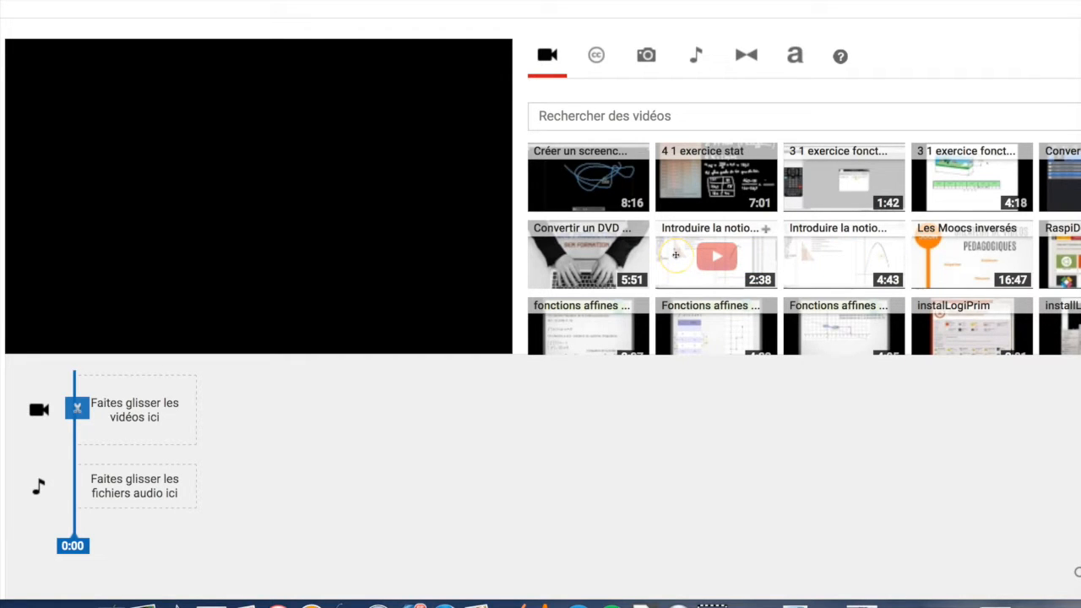
pyautogui.moveTo(676, 254); pyautogui.dragTo(107, 418)
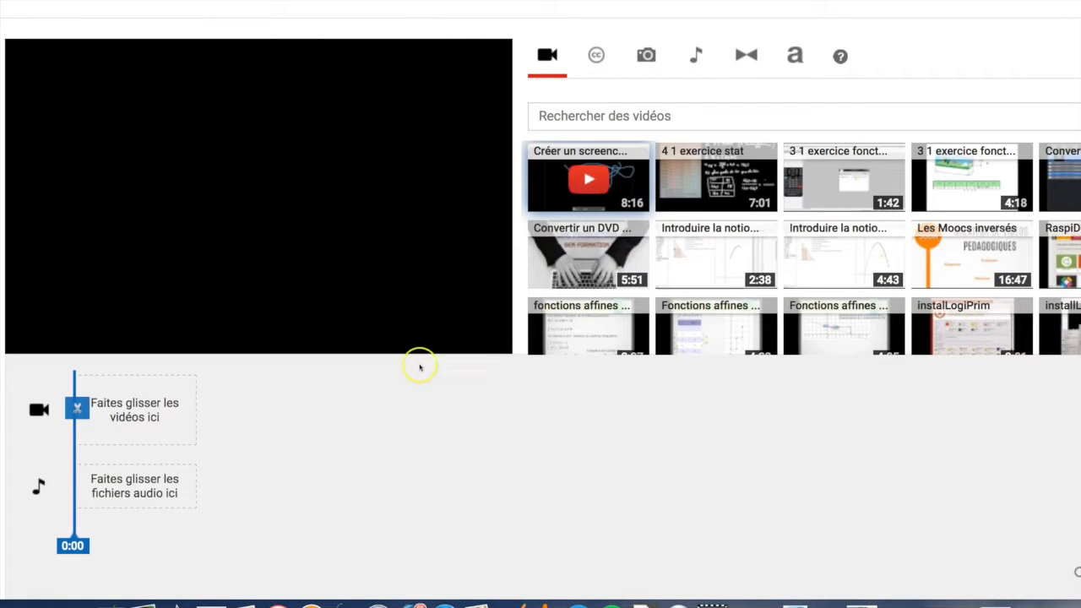
pyautogui.moveTo(693, 185); pyautogui.dragTo(95, 419)
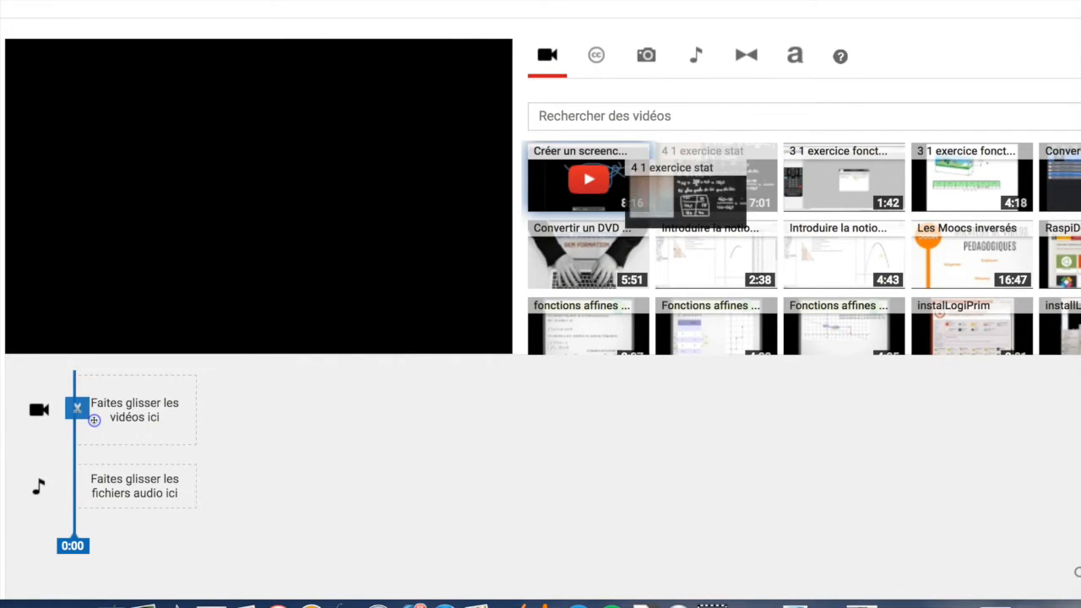
pyautogui.click(109, 413)
pyautogui.click(152, 415)
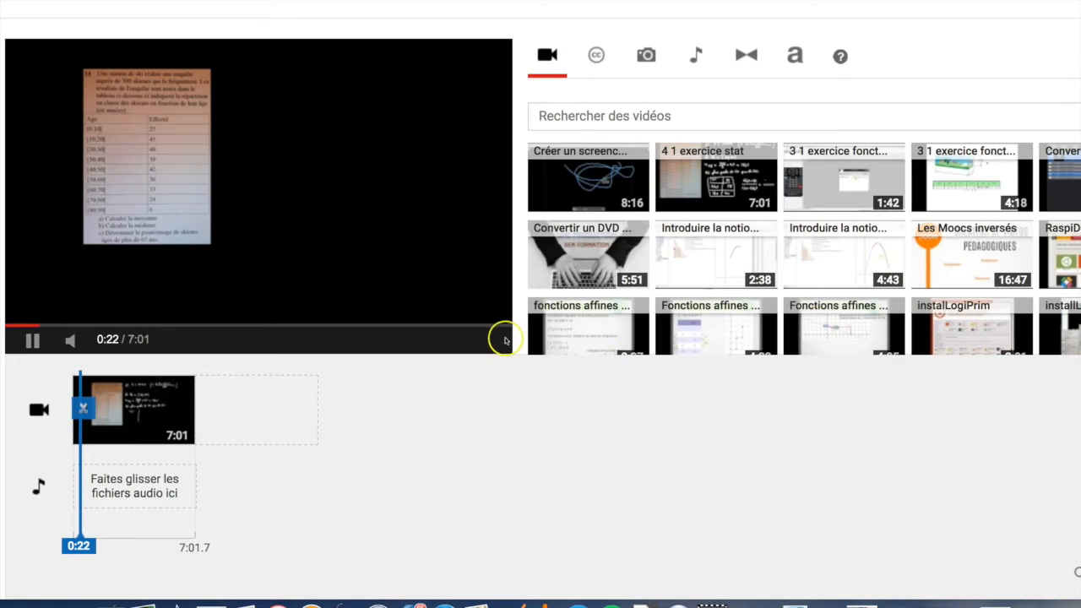
pyautogui.scroll(3, 369, 430)
pyautogui.scroll(-2, 601, 245)
pyautogui.scroll(2, 601, 244)
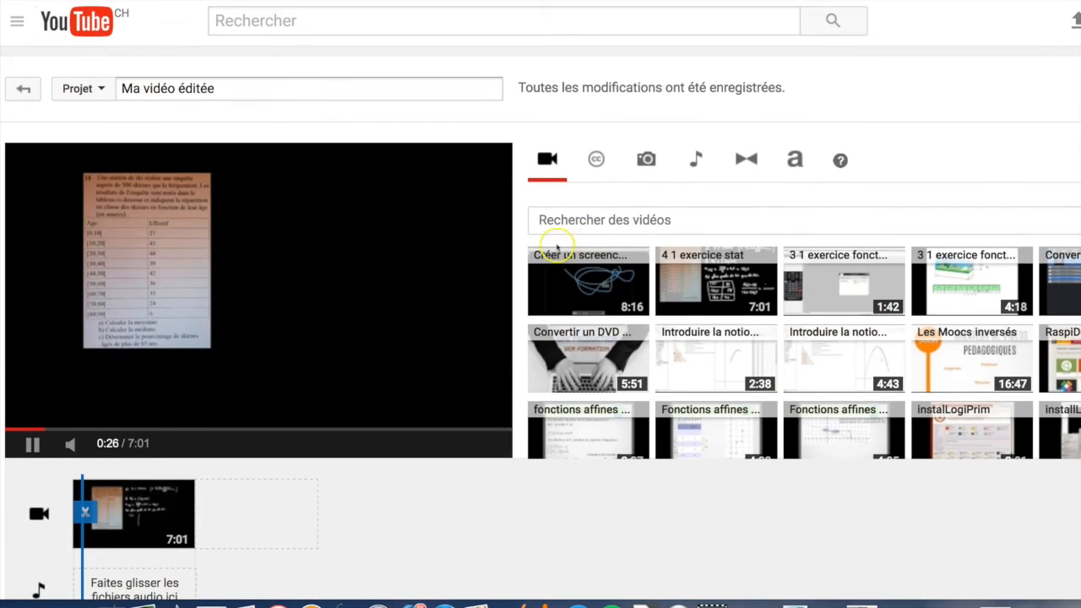